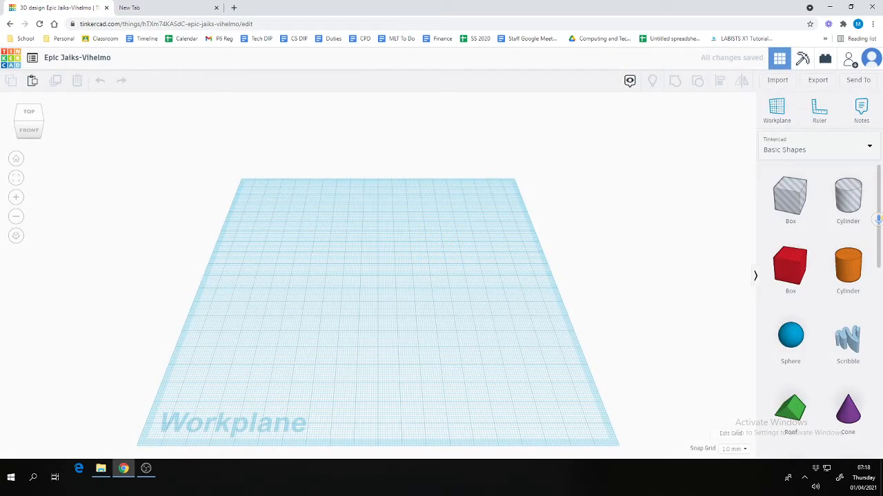
# Orbit the view, then drag a red Box from Basic Shapes onto the workplane centre
pyautogui.moveTo(33, 131)
pyautogui.mouseDown()
pyautogui.moveTo(46, 114)
pyautogui.moveTo(80, 114)
pyautogui.moveTo(144, 135)
pyautogui.moveTo(170, 176)
pyautogui.moveTo(45, 130)
pyautogui.moveTo(8, 83)
pyautogui.moveTo(34, 63)
pyautogui.moveTo(49, 103)
pyautogui.moveTo(85, 120)
pyautogui.moveTo(134, 102)
pyautogui.moveTo(60, 121)
pyautogui.moveTo(19, 104)
pyautogui.moveTo(33, 150)
pyautogui.moveTo(53, 175)
pyautogui.moveTo(49, 42)
pyautogui.moveTo(49, 146)
pyautogui.moveTo(56, 140)
pyautogui.moveTo(49, 131)
pyautogui.moveTo(57, 127)
pyautogui.moveTo(28, 119)
pyautogui.mouseUp()
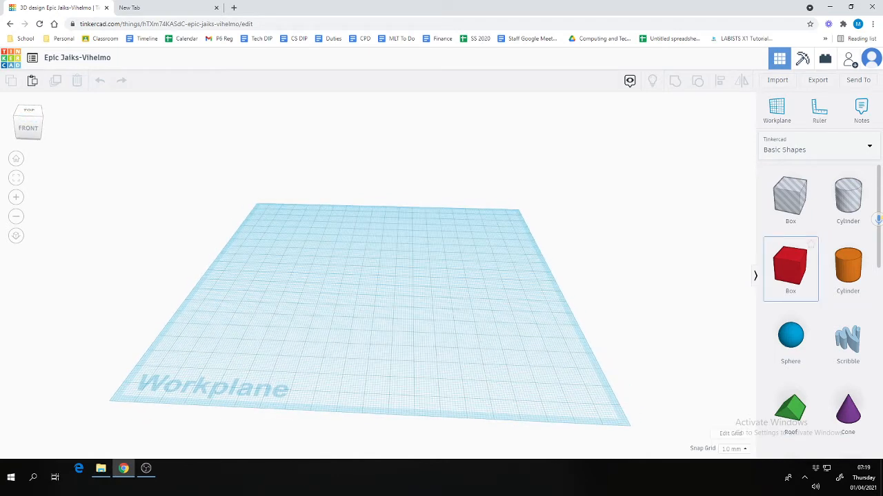
pyautogui.moveTo(790, 268); pyautogui.dragTo(360, 271)
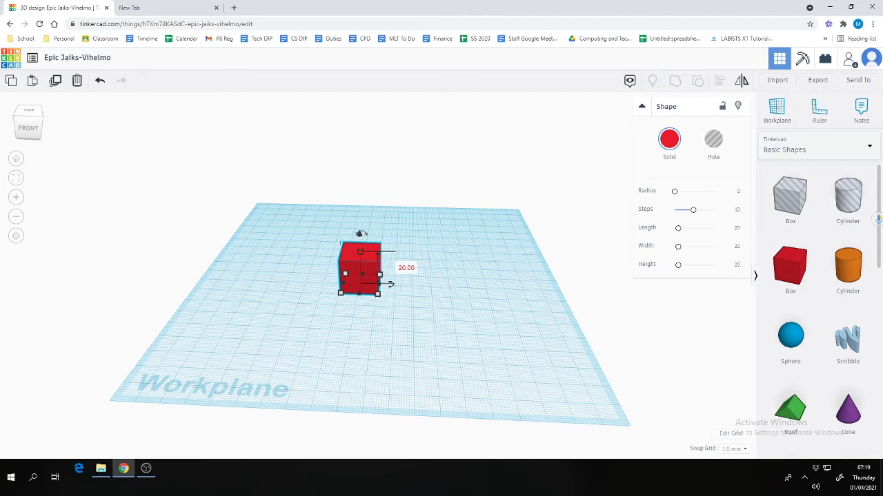
# Resize the box to a 145 x 60 mm footprint, about 12 mm tall
pyautogui.moveTo(379, 293); pyautogui.dragTo(519, 353)
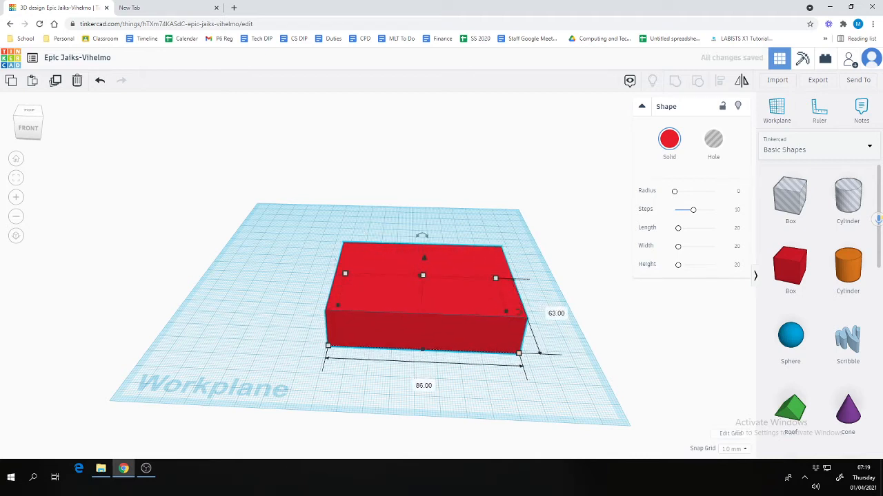
pyautogui.moveTo(327, 345); pyautogui.dragTo(206, 337)
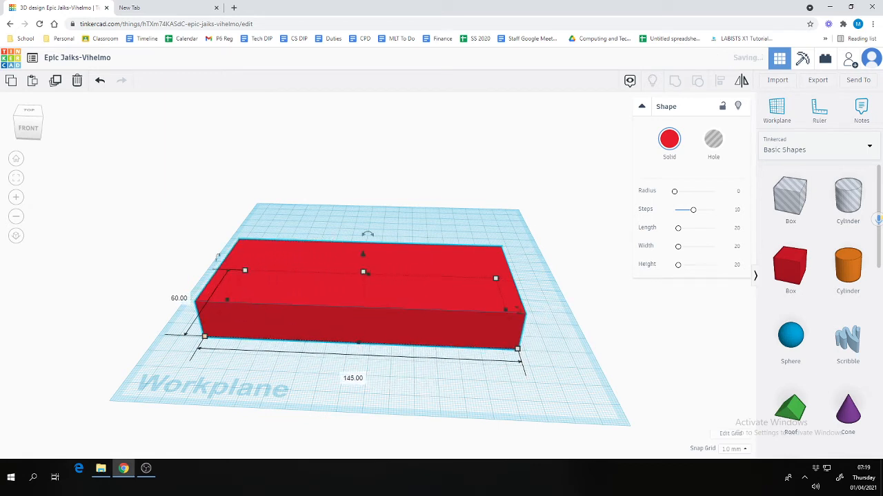
pyautogui.moveTo(364, 271)
pyautogui.mouseDown()
pyautogui.moveTo(363, 193)
pyautogui.moveTo(379, 132)
pyautogui.moveTo(365, 304)
pyautogui.moveTo(363, 284)
pyautogui.mouseUp()
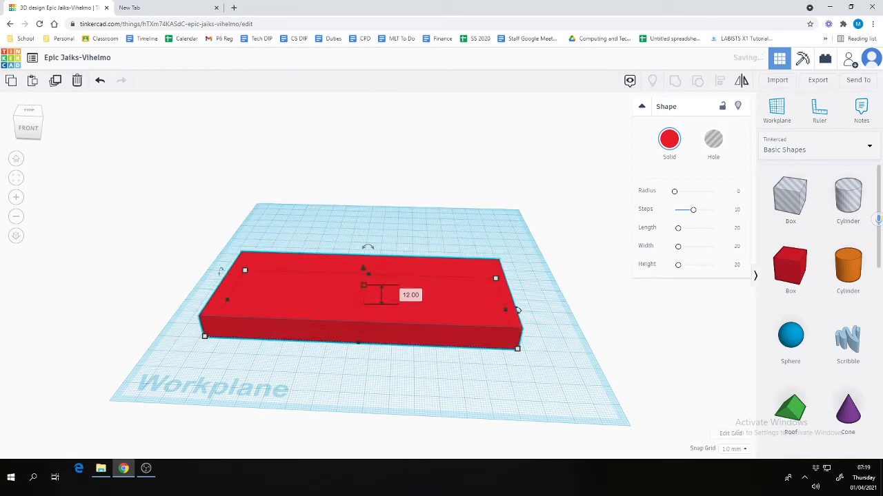
# Slide the slab back on the workplane and select it again
pyautogui.click(29, 110)
pyautogui.moveTo(36, 126); pyautogui.dragTo(23, 119)
pyautogui.moveTo(365, 303); pyautogui.dragTo(377, 270)
pyautogui.press('Escape')
pyautogui.click(377, 276)
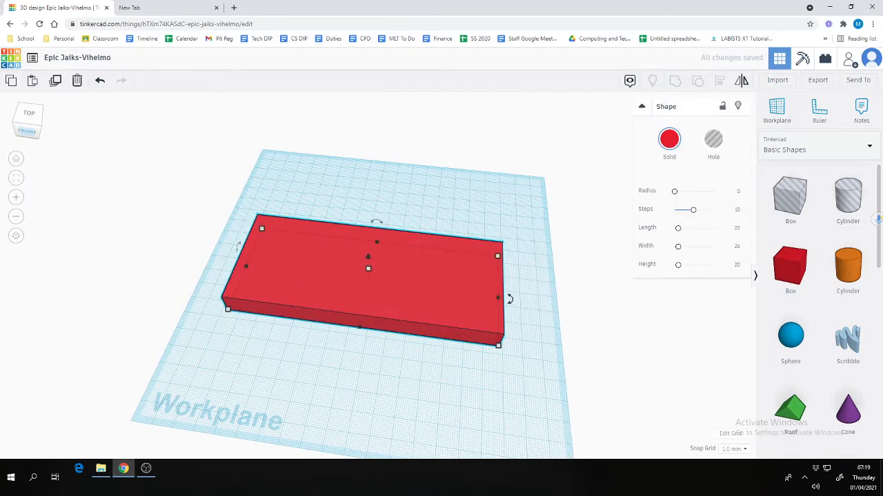
# Colour the slab magenta after trying green and orange
pyautogui.click(669, 140)
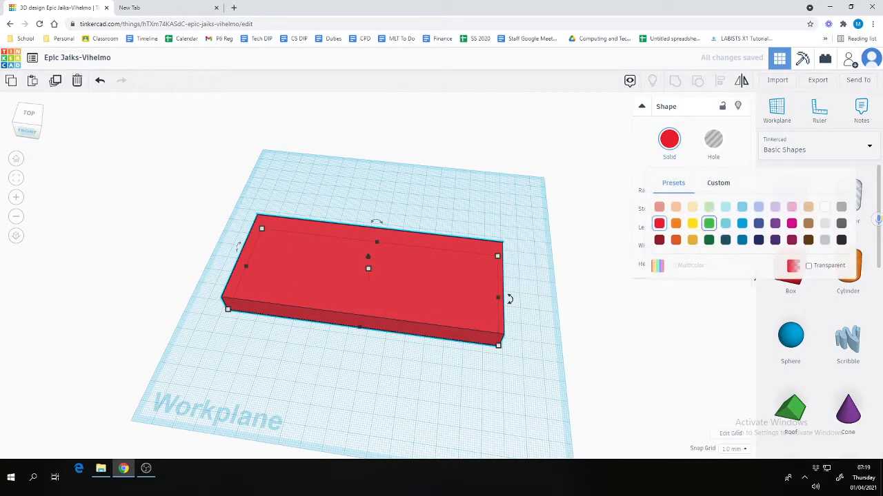
pyautogui.click(709, 223)
pyautogui.click(669, 139)
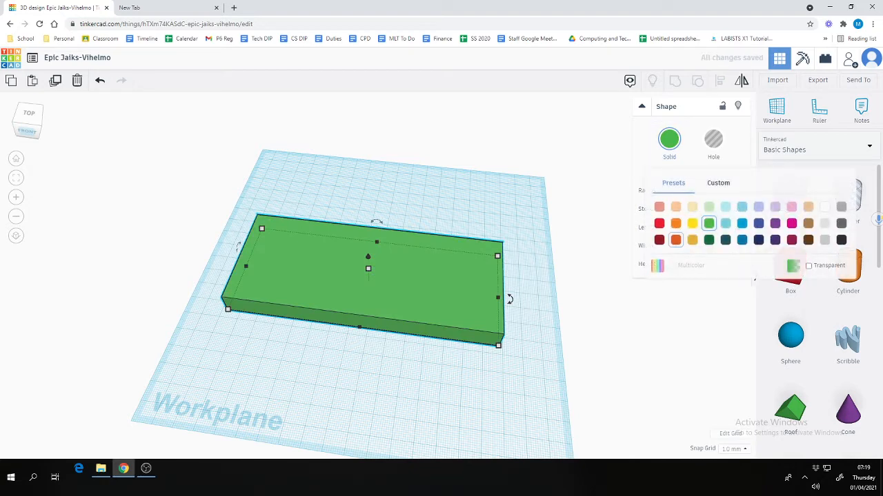
pyautogui.click(676, 223)
pyautogui.click(669, 139)
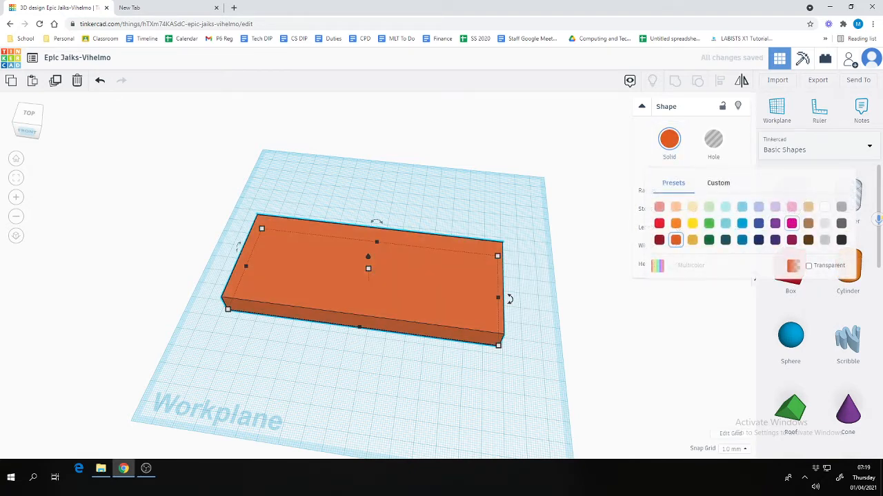
pyautogui.click(792, 223)
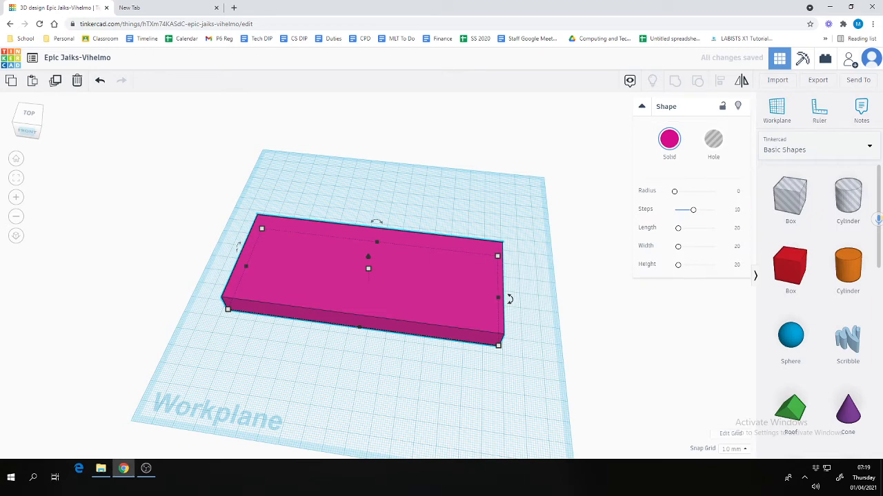
# Round the slab's corners and edges with a radius of about 2.18
pyautogui.click(28, 123)
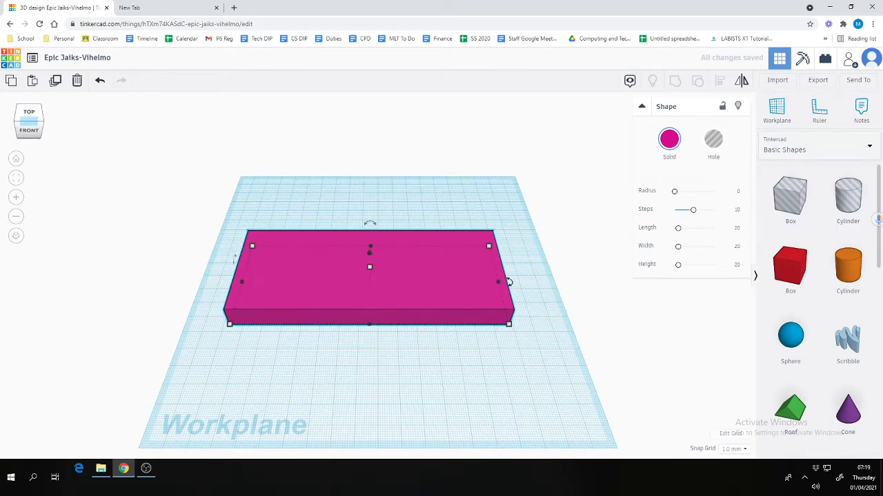
pyautogui.press('Escape')
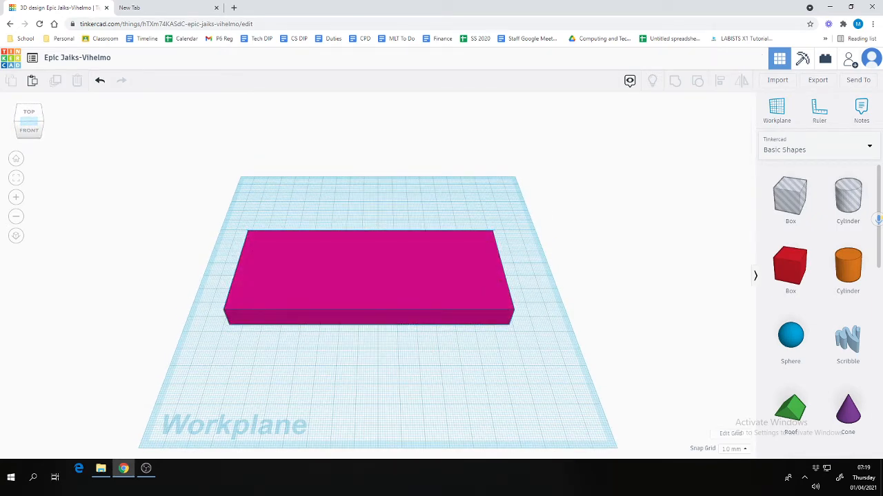
pyautogui.click(369, 289)
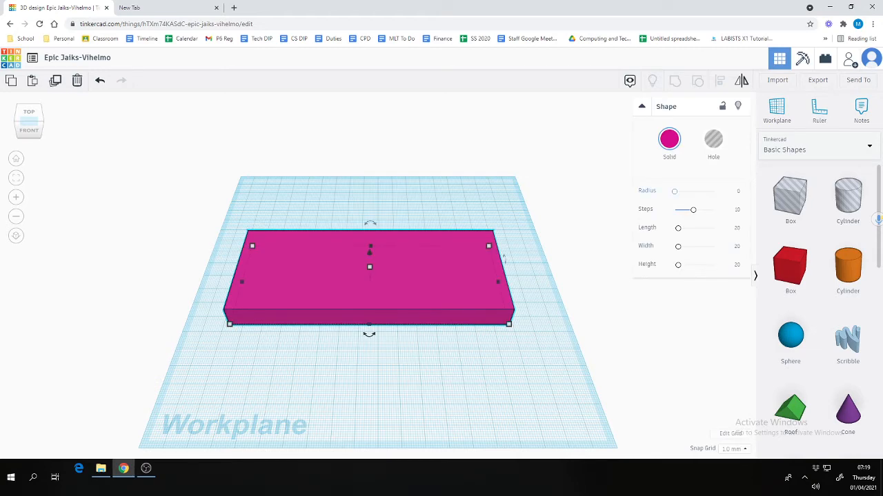
pyautogui.moveTo(675, 191); pyautogui.dragTo(679, 191)
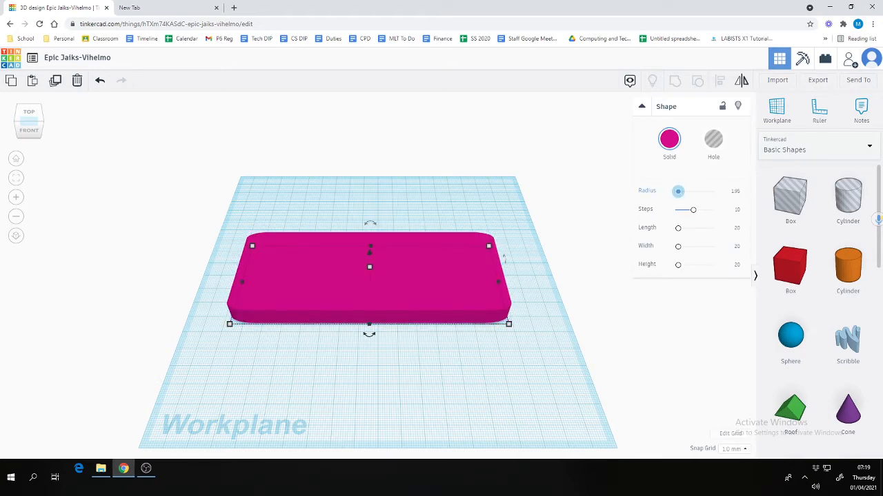
pyautogui.moveTo(39, 124)
pyautogui.mouseDown()
pyautogui.moveTo(63, 101)
pyautogui.moveTo(77, 102)
pyautogui.moveTo(95, 122)
pyautogui.moveTo(40, 120)
pyautogui.mouseUp()
pyautogui.click(124, 172)
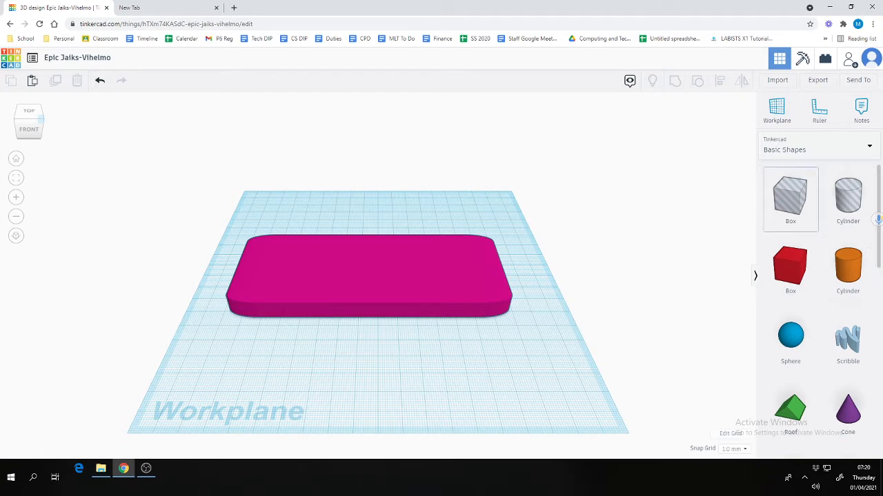
# Place a Text shape in front of the plate and change its wording to HELLO!
pyautogui.scroll(-1, 849, 262)
pyautogui.scroll(-5, 848, 276)
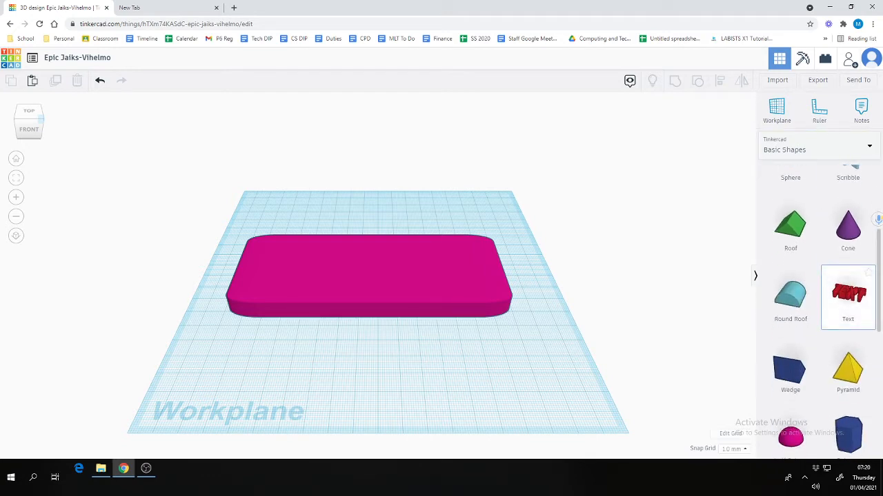
pyautogui.moveTo(848, 295); pyautogui.dragTo(364, 363)
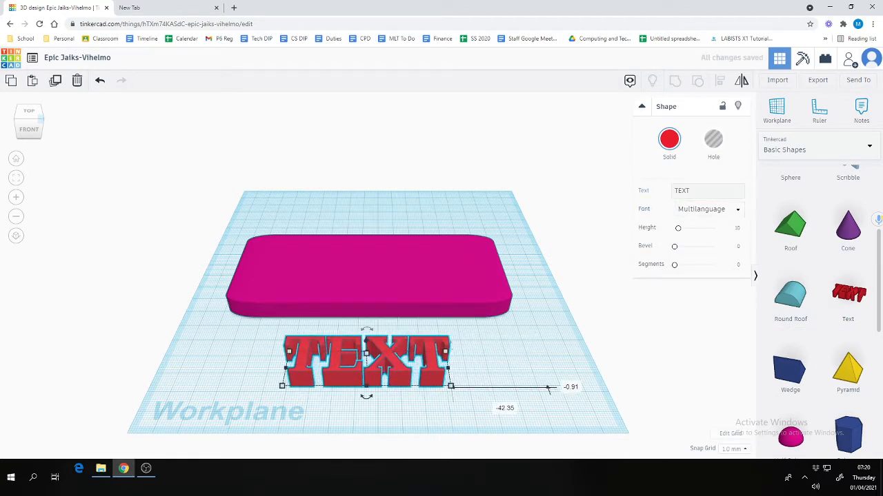
pyautogui.moveTo(698, 191); pyautogui.dragTo(607, 190)
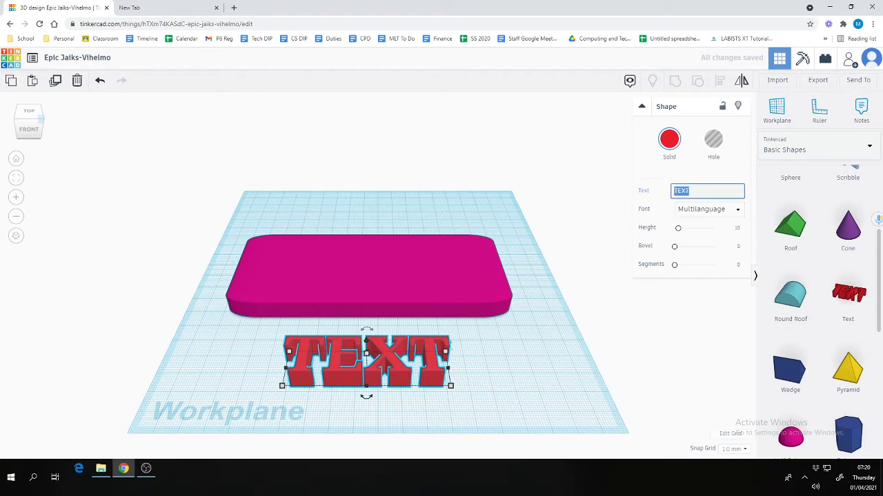
pyautogui.write('HELLO!')
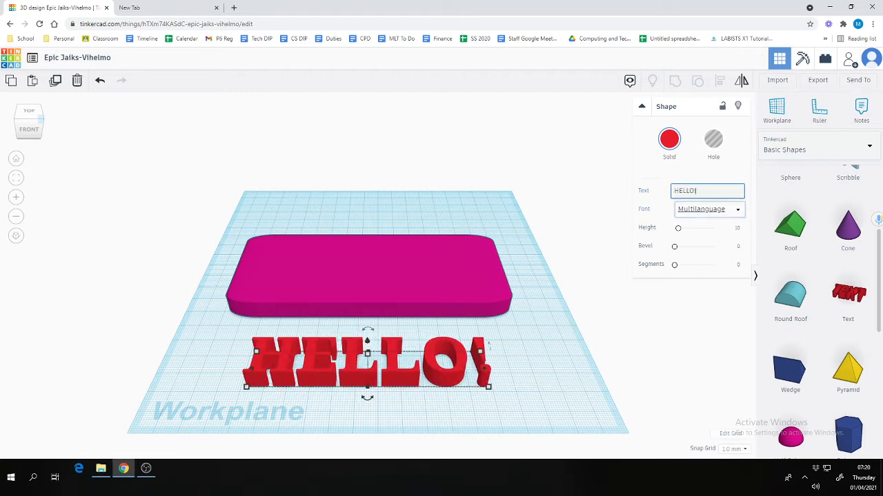
# Set the HELLO! text in the Sans font, after trying Sans Mono and Serif
pyautogui.click(709, 209)
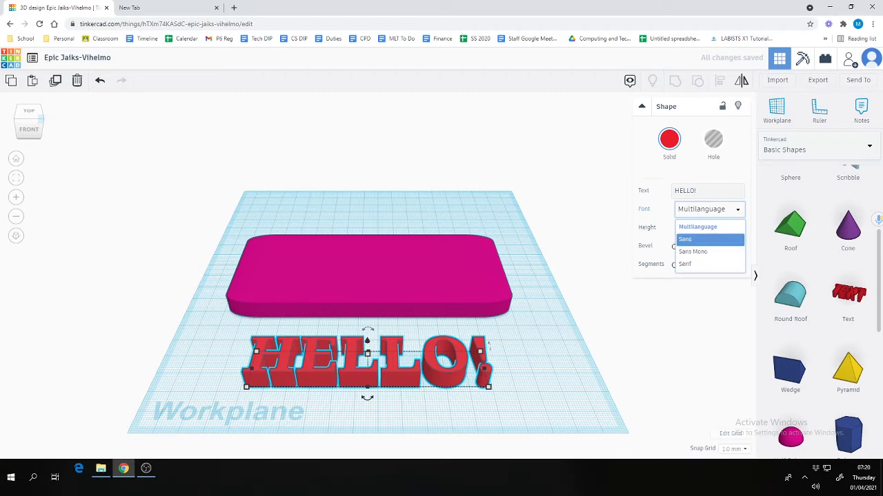
pyautogui.click(689, 239)
pyautogui.click(710, 209)
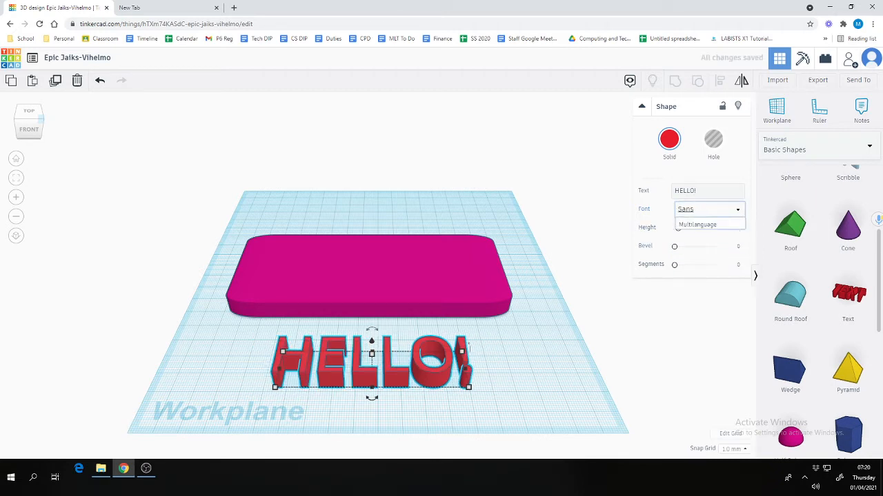
pyautogui.click(693, 250)
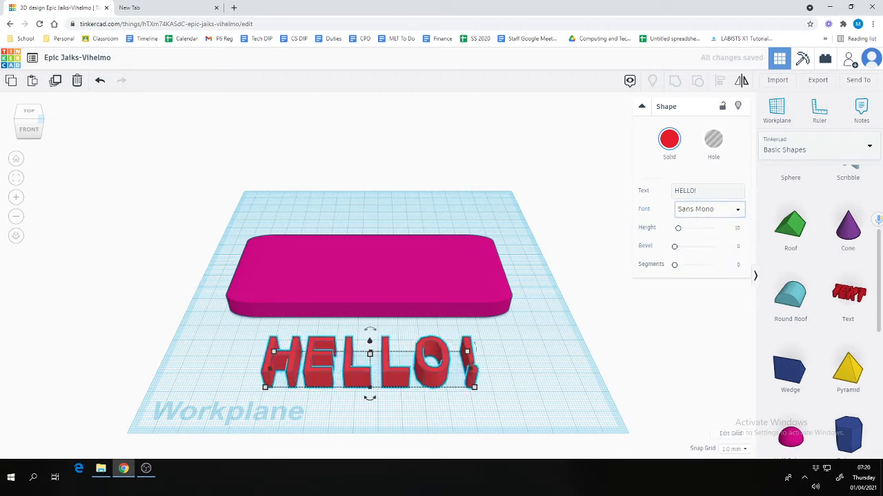
pyautogui.click(709, 209)
pyautogui.click(693, 264)
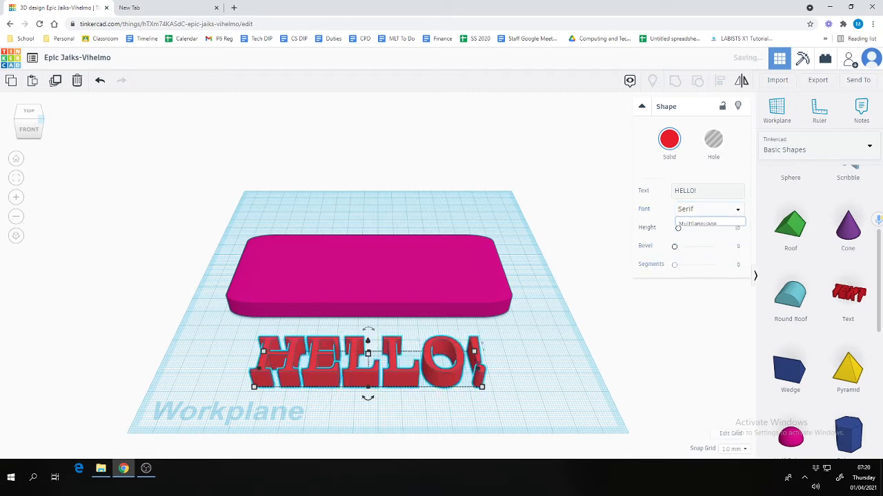
pyautogui.click(709, 209)
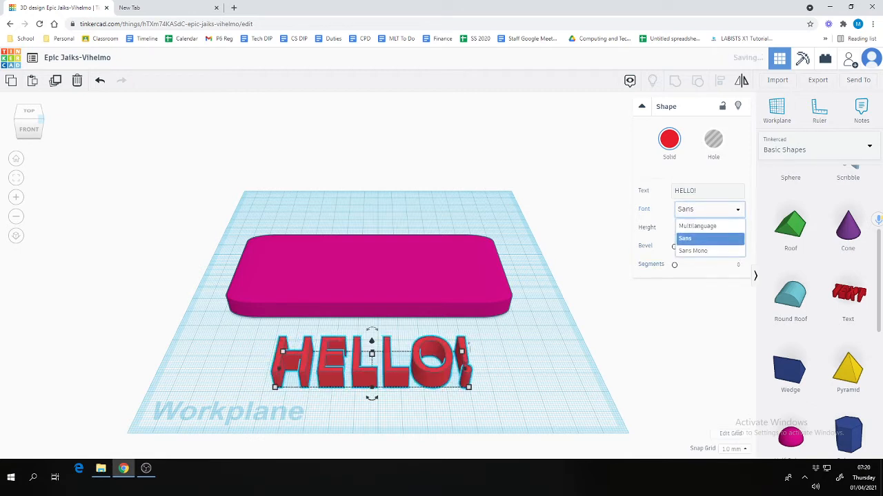
pyautogui.click(693, 239)
pyautogui.press('Escape')
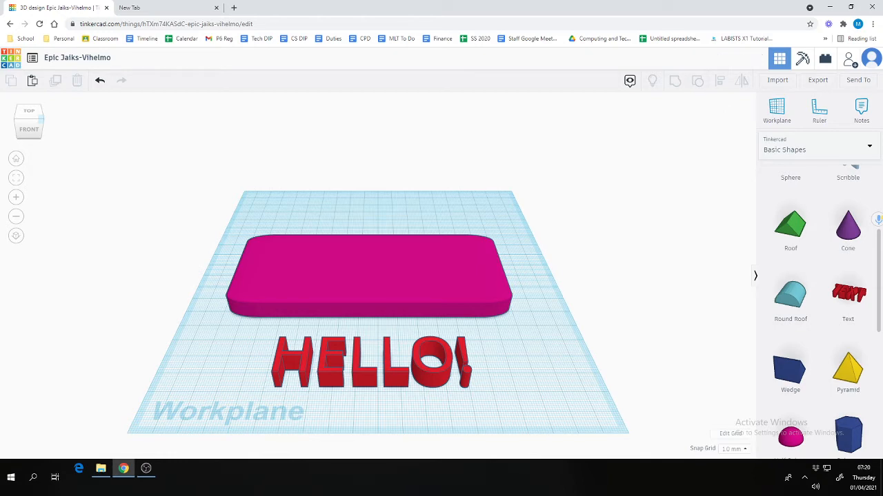
# Move the HELLO! text onto the pink plate and raise it to 8.00 mm elevation
pyautogui.moveTo(40, 120); pyautogui.dragTo(151, 73)
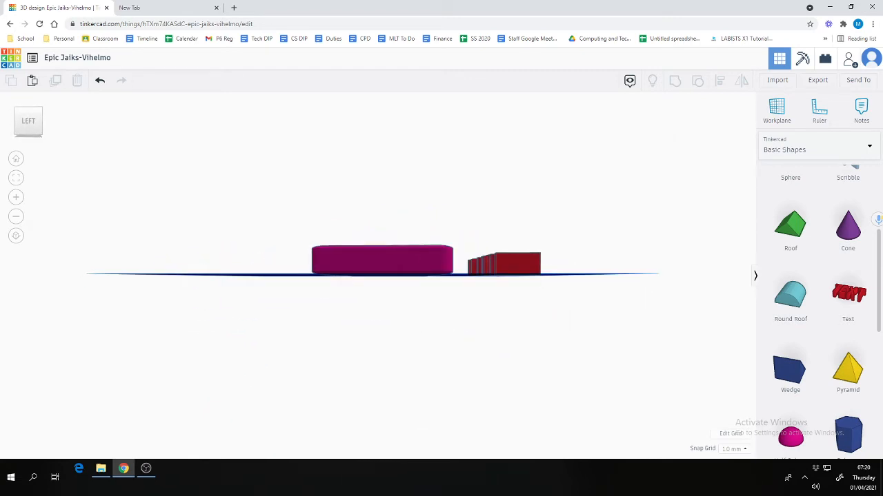
pyautogui.click(334, 249)
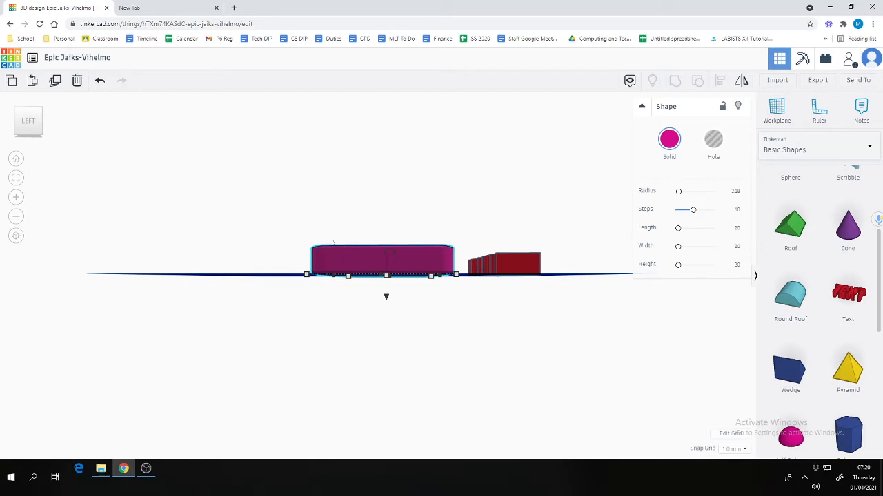
pyautogui.click(483, 257)
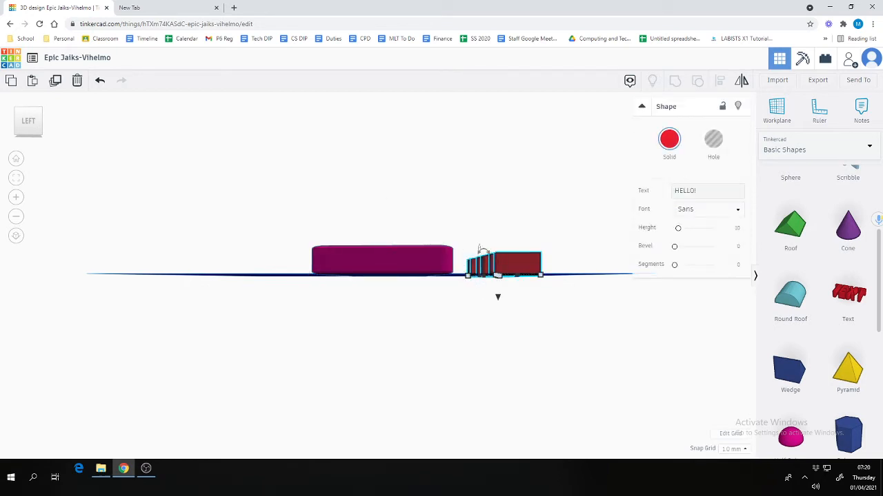
pyautogui.moveTo(441, 311); pyautogui.dragTo(284, 365, button='right')
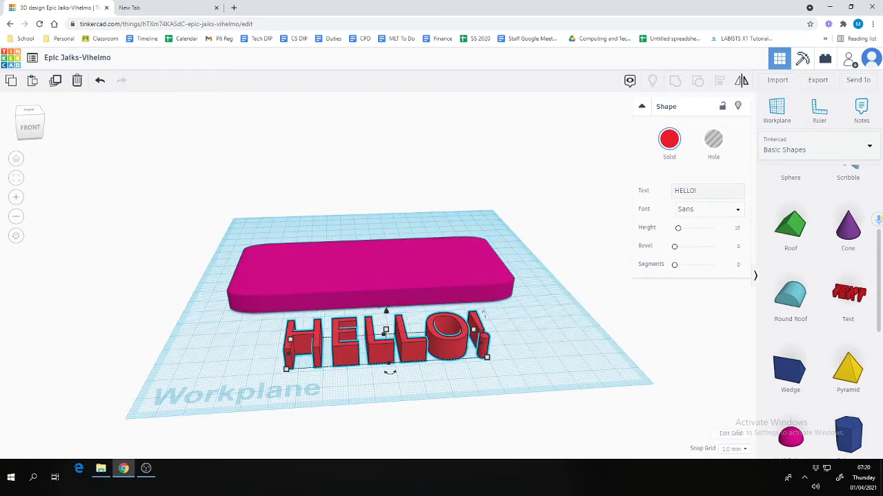
pyautogui.moveTo(345, 353); pyautogui.dragTo(354, 269)
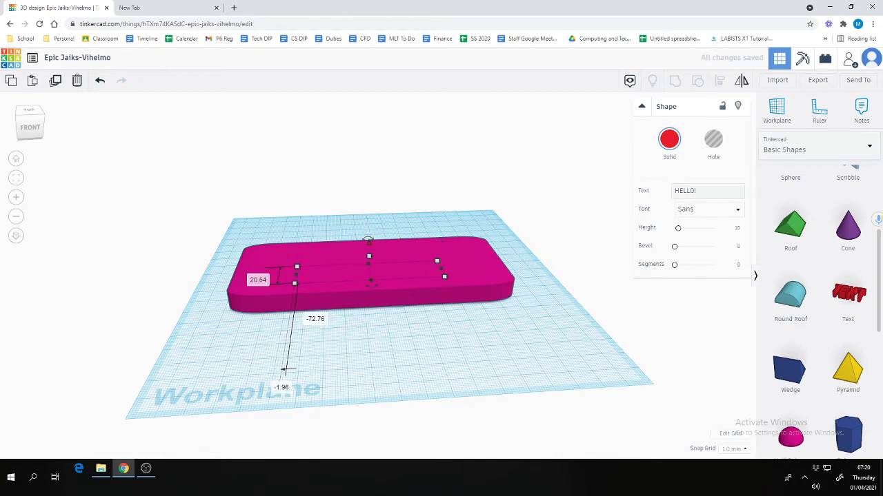
pyautogui.moveTo(368, 241); pyautogui.dragTo(369, 223)
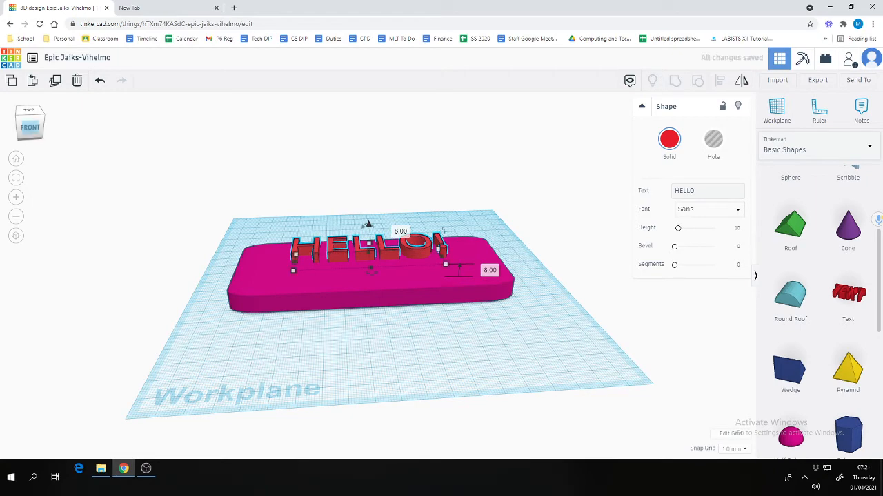
pyautogui.moveTo(29, 127); pyautogui.dragTo(29, 147)
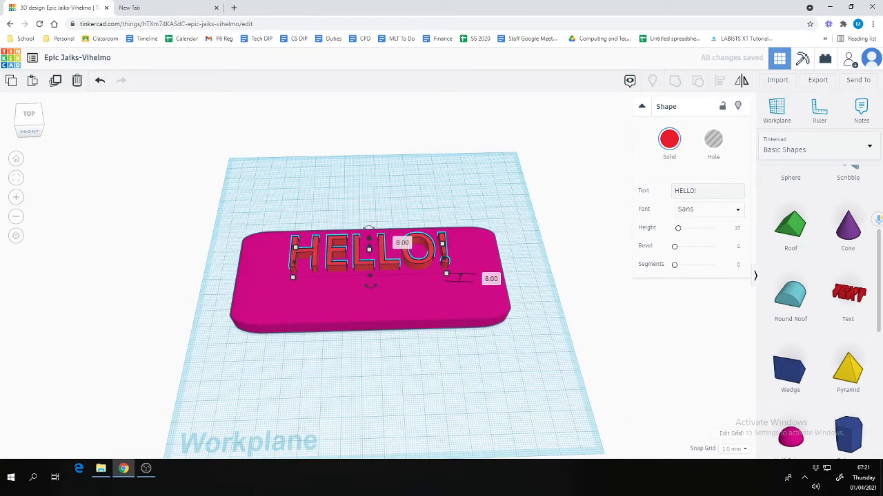
# Slide the HELLO! text toward the plate's middle, then box-select both plate and text
pyautogui.moveTo(30, 127)
pyautogui.mouseDown()
pyautogui.moveTo(58, 118)
pyautogui.moveTo(75, 96)
pyautogui.moveTo(37, 131)
pyautogui.mouseUp()
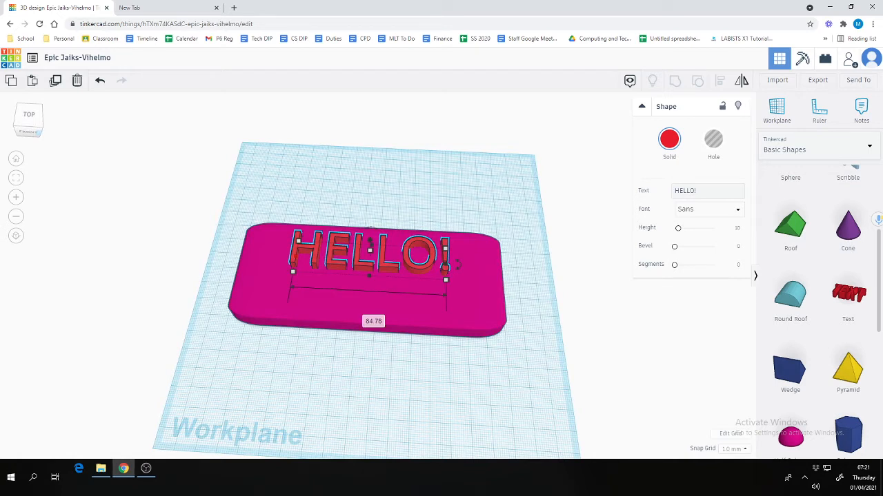
pyautogui.moveTo(370, 242); pyautogui.dragTo(368, 263)
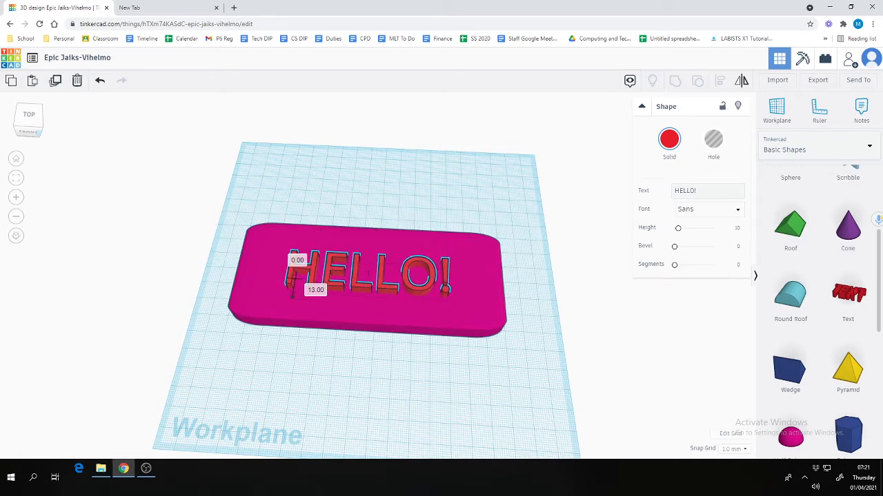
pyautogui.press('Escape')
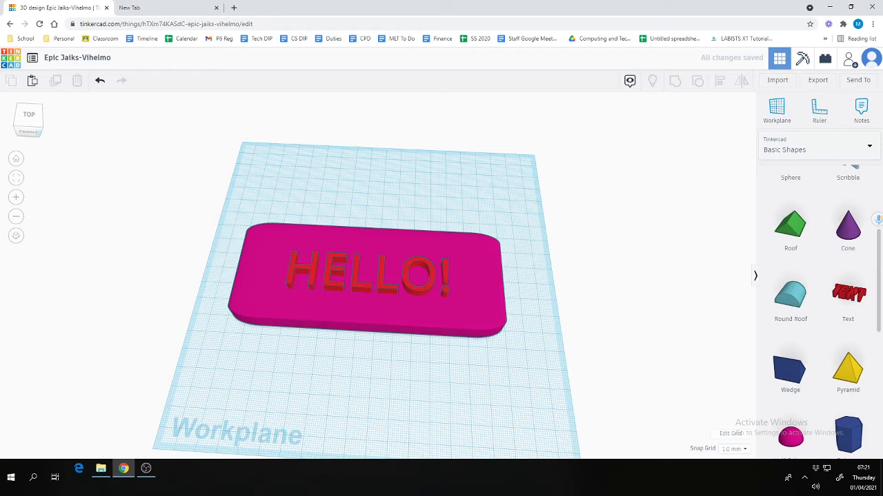
pyautogui.moveTo(216, 191); pyautogui.dragTo(549, 380)
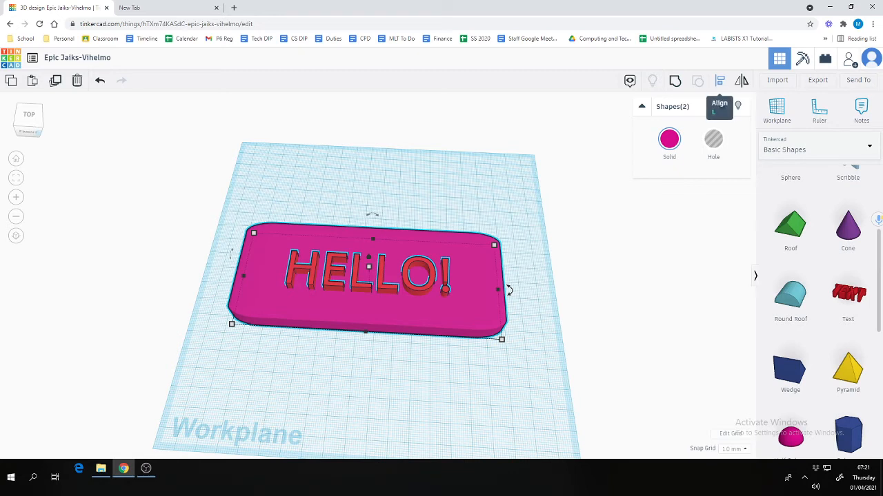
# Use Align to centre the HELLO! text on the plate lengthwise and front-to-back
pyautogui.click(720, 80)
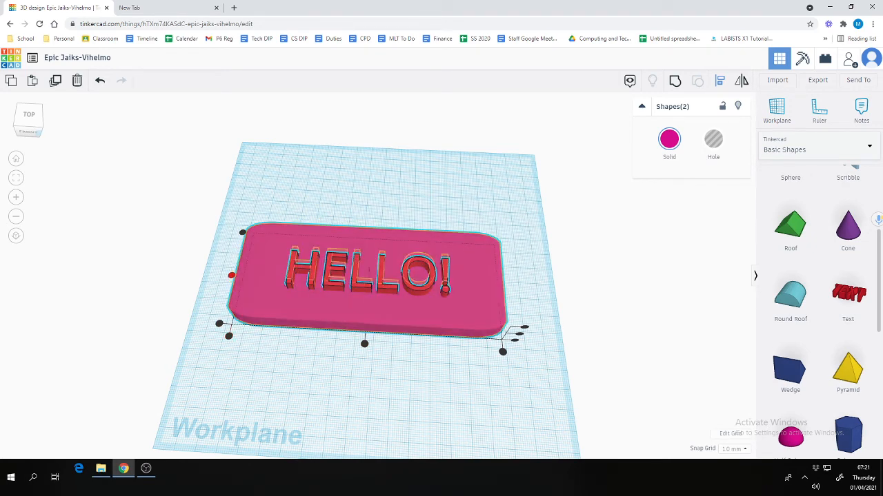
pyautogui.click(231, 275)
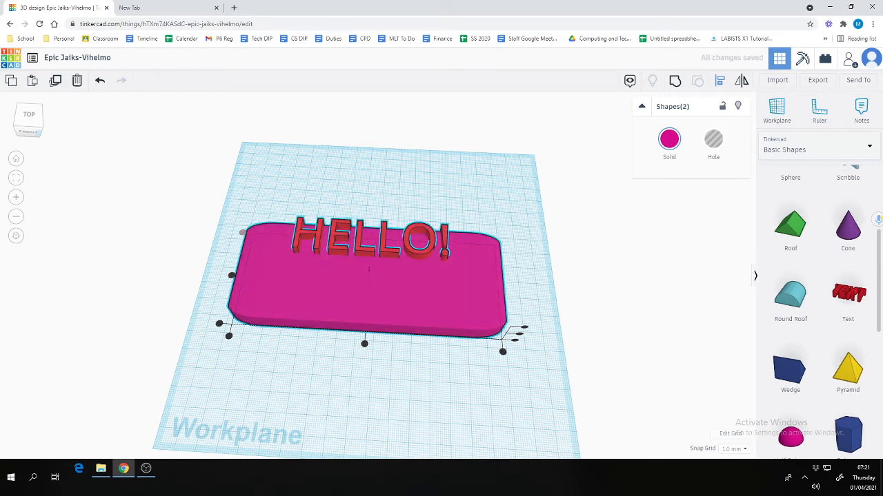
pyautogui.moveTo(418, 240); pyautogui.dragTo(417, 302)
pyautogui.click(231, 275)
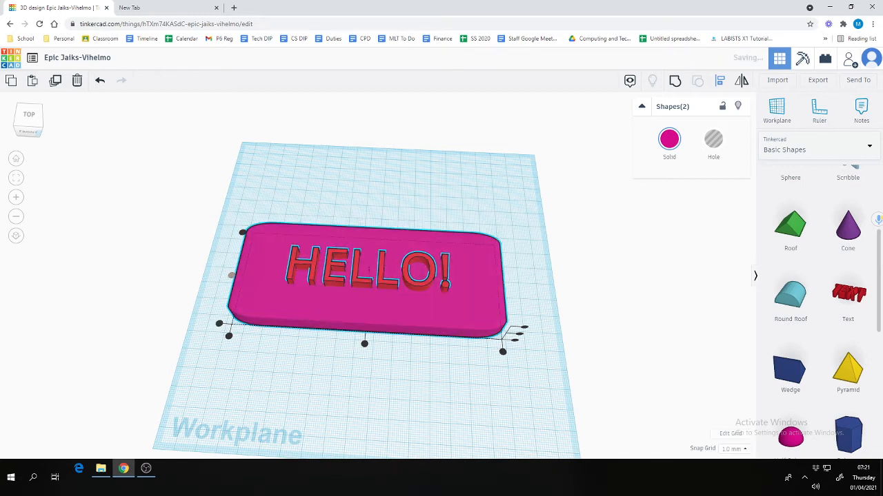
pyautogui.click(364, 344)
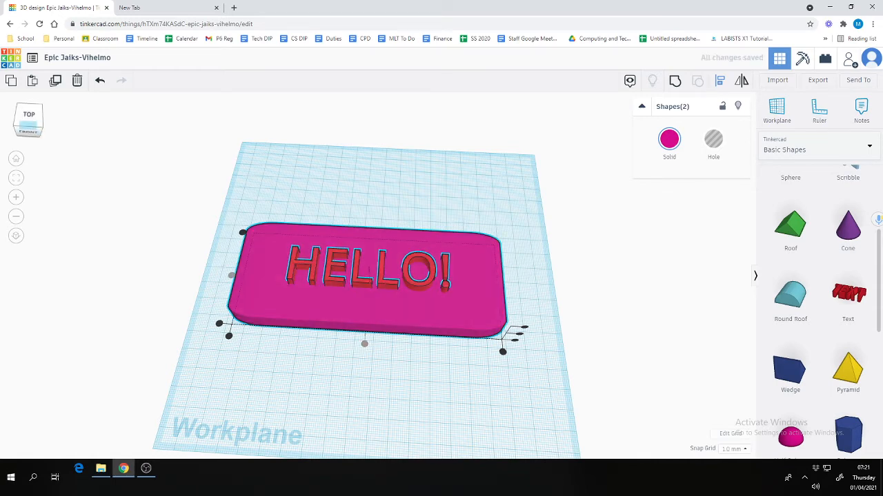
# Test height alignments from the Front view, then undo/redo so HELLO! stands on top of the plate
pyautogui.click(28, 124)
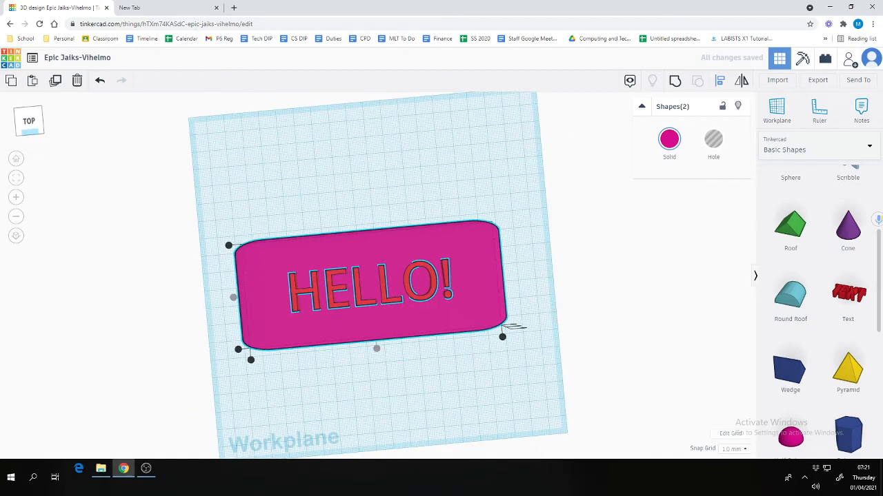
pyautogui.click(28, 131)
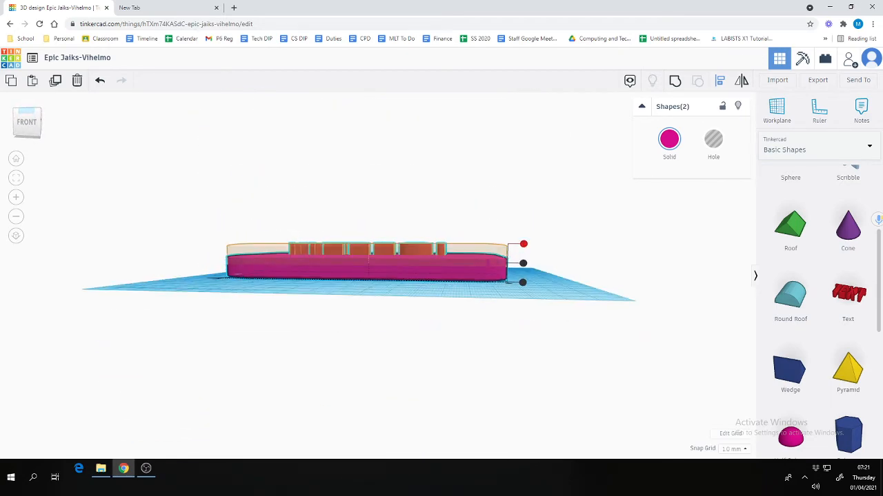
pyautogui.click(522, 283)
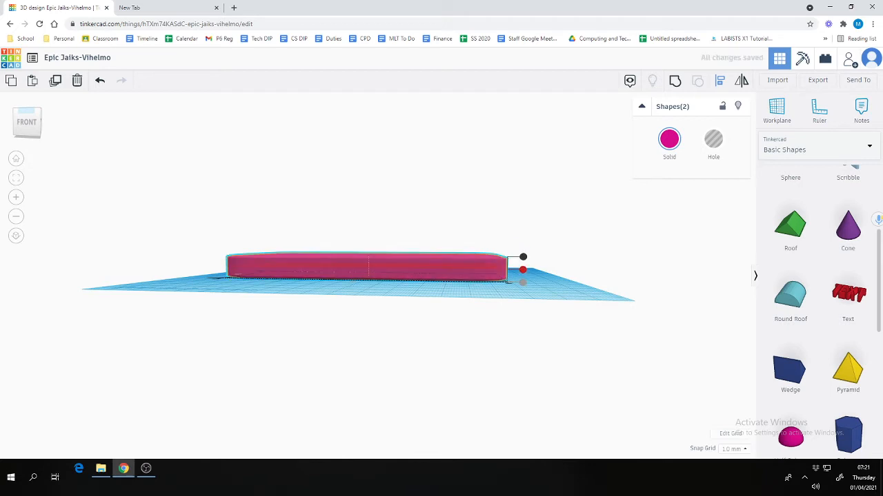
pyautogui.click(522, 269)
pyautogui.click(523, 256)
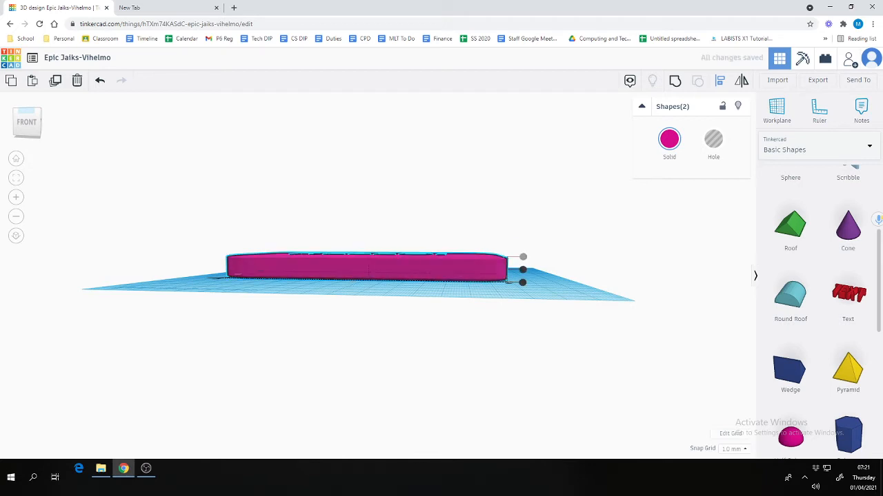
pyautogui.hotkey('ctrl', 'z')
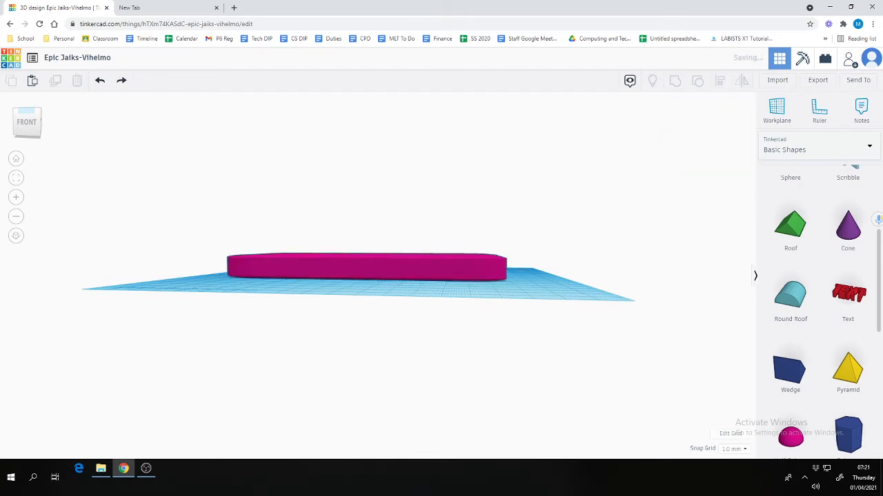
pyautogui.click(100, 80)
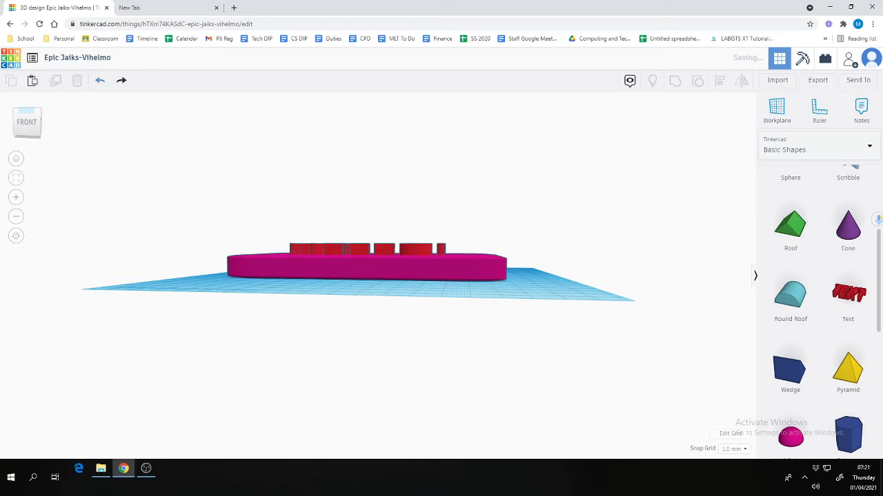
pyautogui.moveTo(26, 122); pyautogui.dragTo(36, 186)
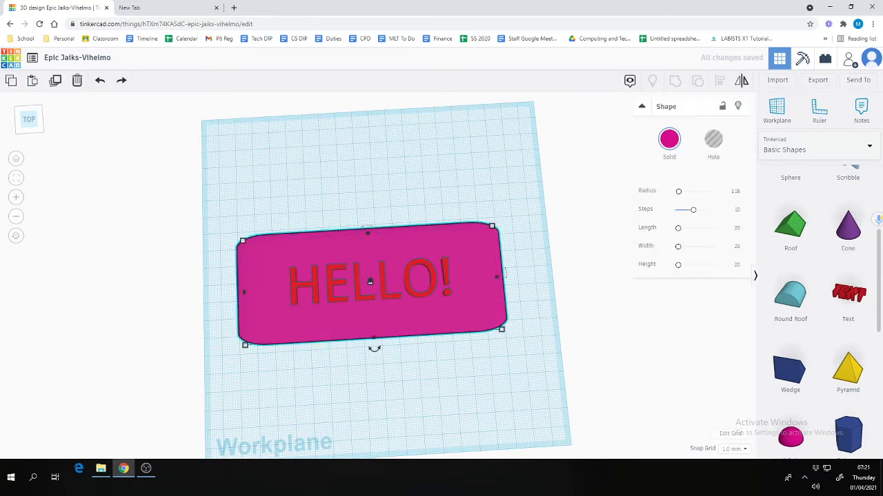
# Box-select the pink plate and HELLO! text and Group them into one object
pyautogui.click(369, 279)
pyautogui.press('Escape')
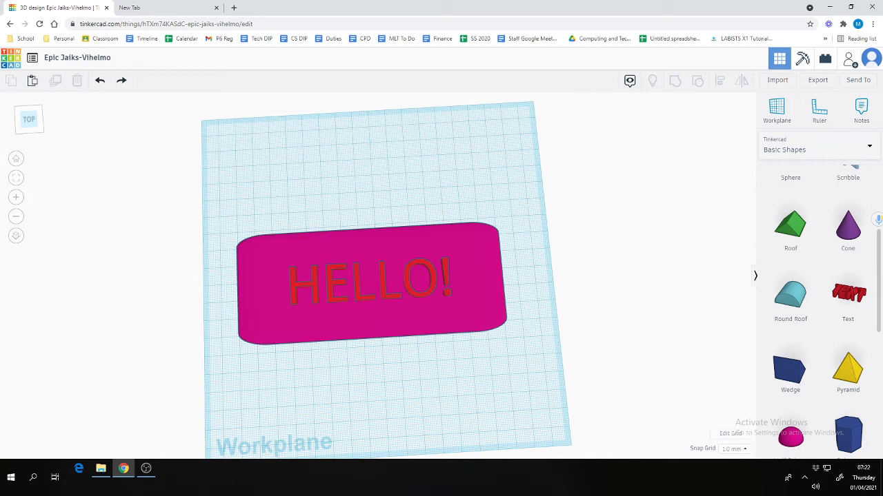
pyautogui.moveTo(203, 187); pyautogui.dragTo(564, 386)
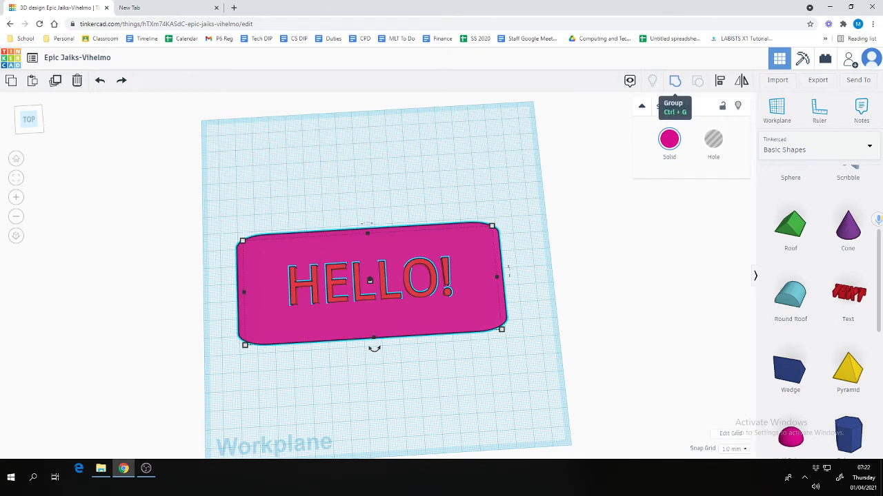
pyautogui.click(674, 81)
pyautogui.press('Escape')
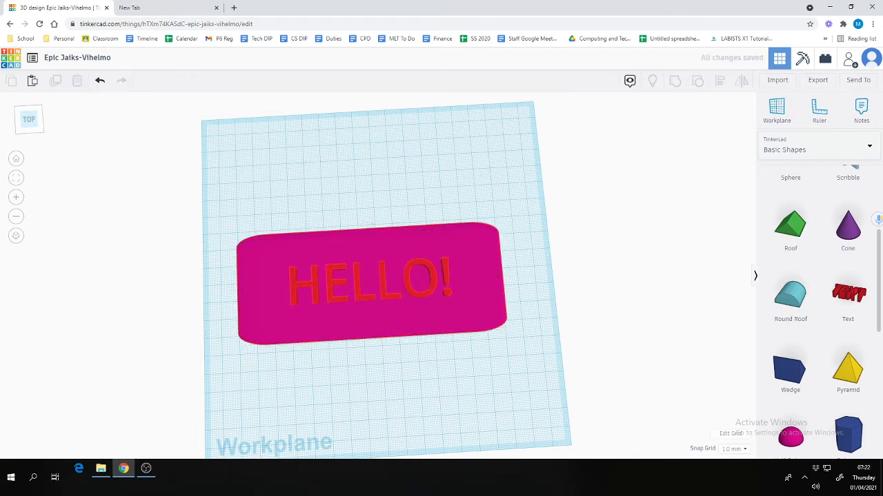
pyautogui.click(372, 338)
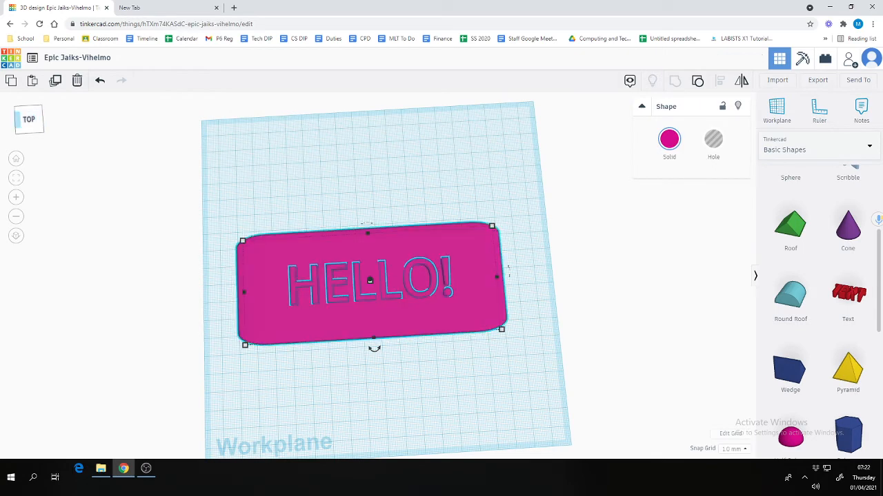
pyautogui.moveTo(18, 119); pyautogui.dragTo(43, 88)
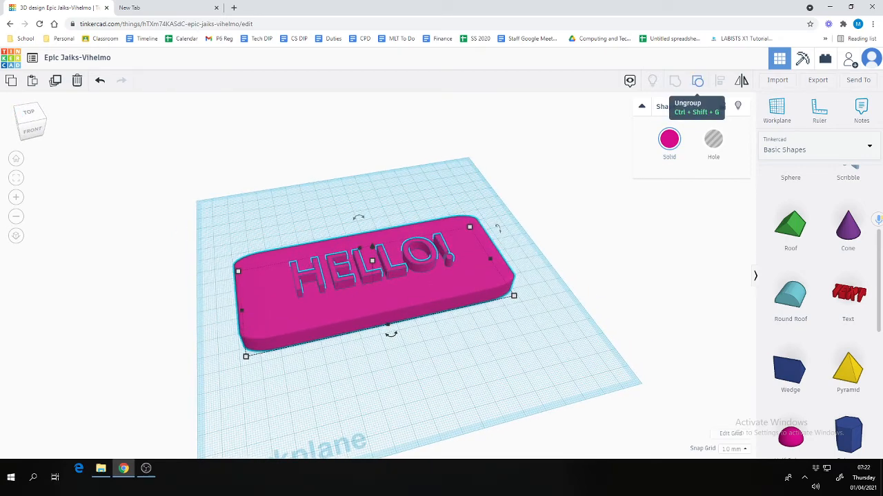
# Ungroup the nameplate and change the text wording from HELLO! to GOODBYE!
pyautogui.click(697, 80)
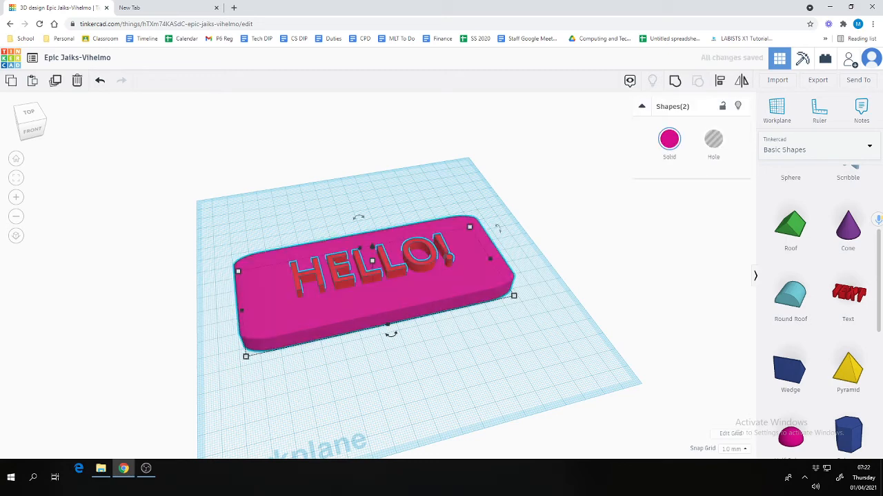
pyautogui.click(538, 187)
pyautogui.click(418, 265)
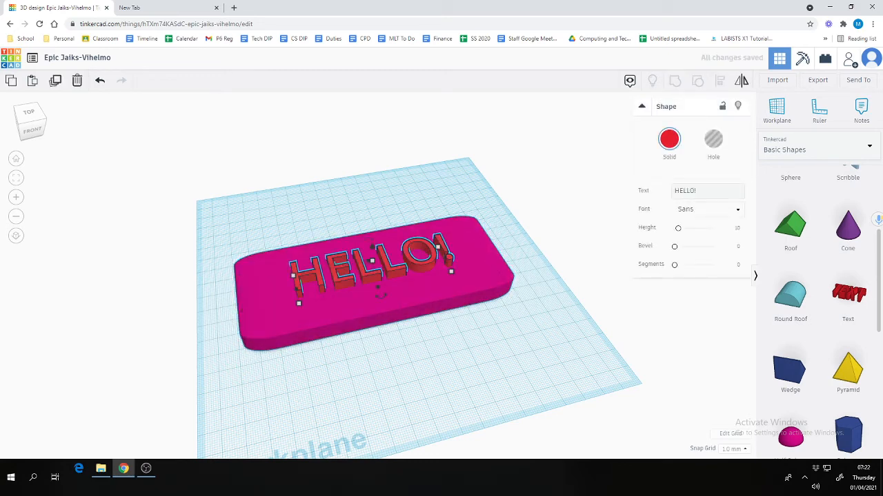
pyautogui.moveTo(700, 191); pyautogui.dragTo(661, 191)
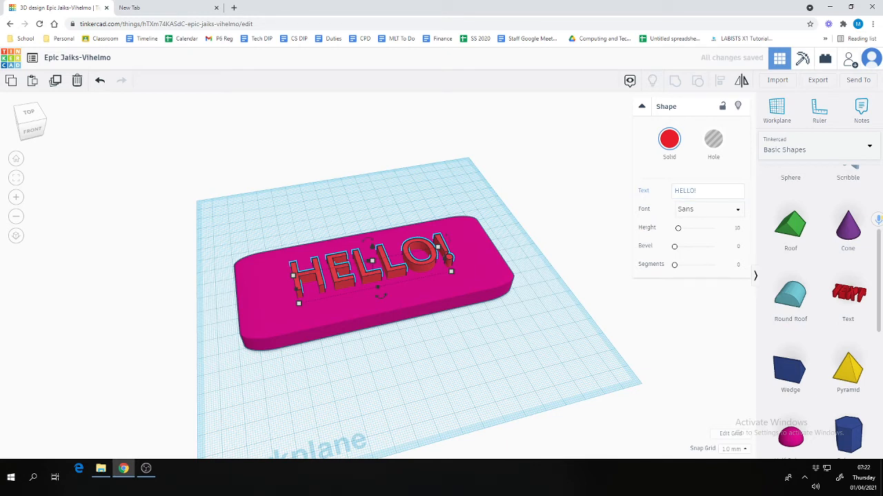
pyautogui.click(700, 191)
pyautogui.hotkey('ctrl', 'a')
pyautogui.write('GOODBYE!')
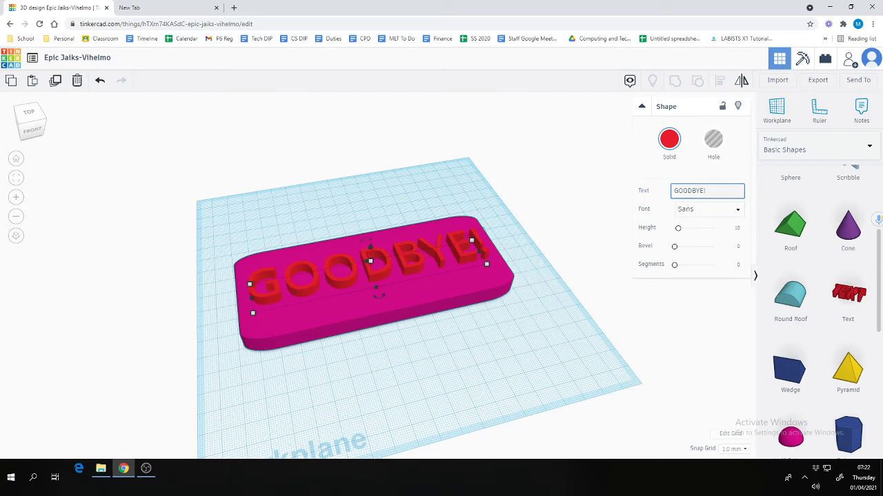
pyautogui.press('Return')
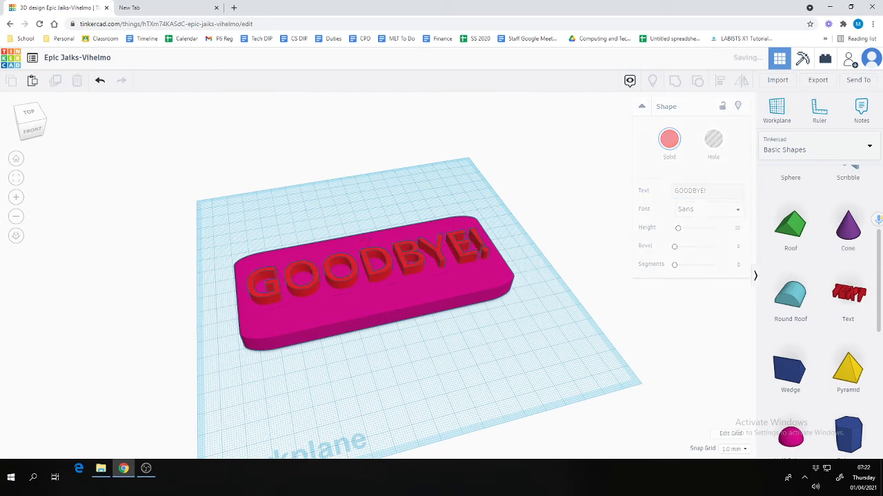
# Regroup the plate and GOODBYE! text into a single shape
pyautogui.moveTo(161, 180); pyautogui.dragTo(532, 329)
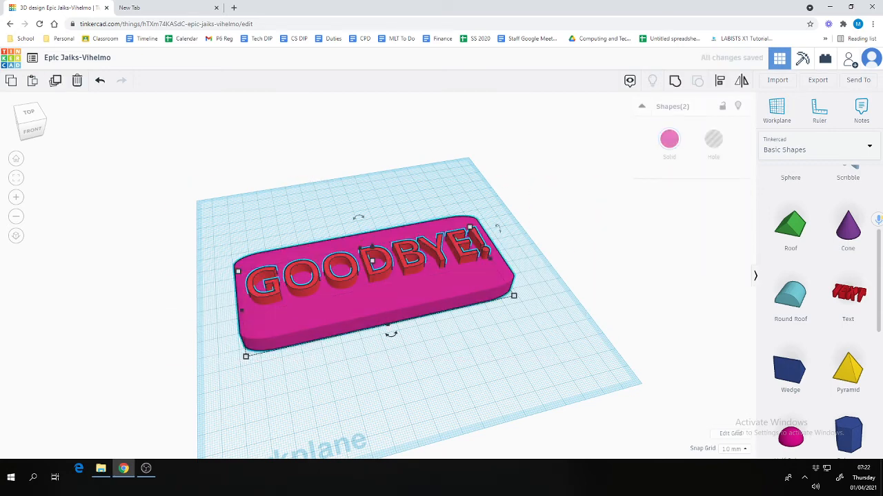
pyautogui.click(676, 81)
pyautogui.click(545, 181)
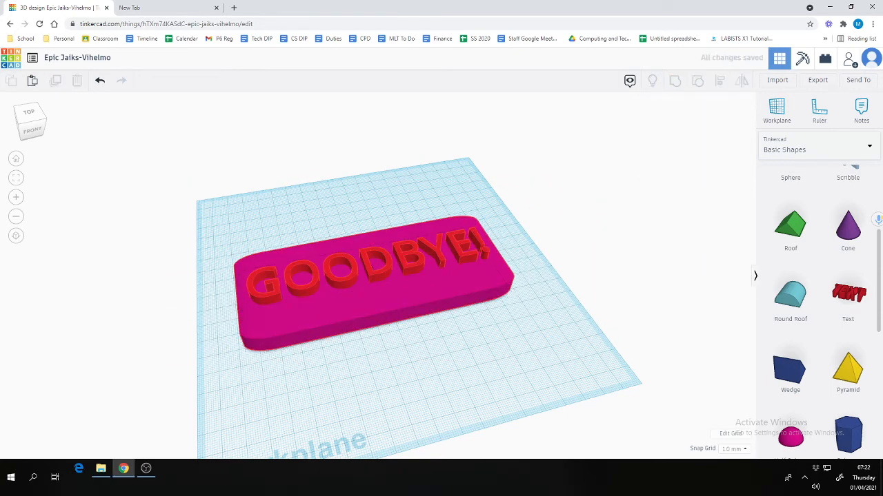
pyautogui.click(30, 123)
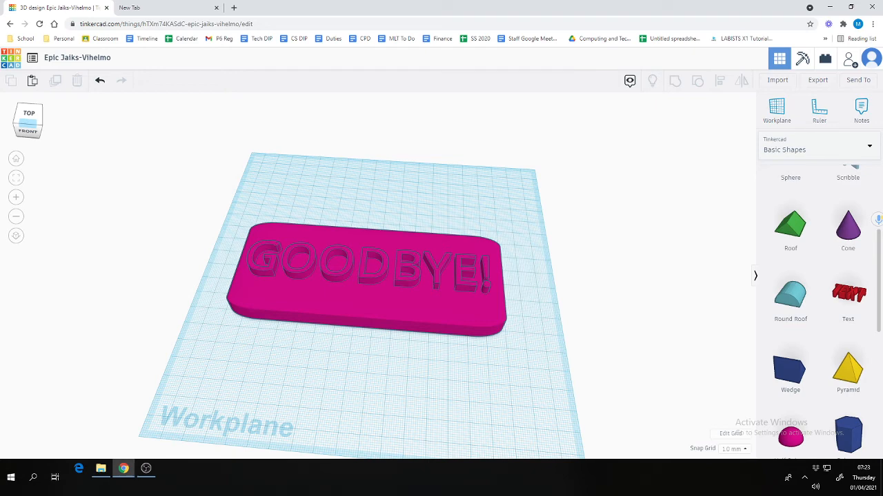
pyautogui.moveTo(29, 123); pyautogui.dragTo(18, 147)
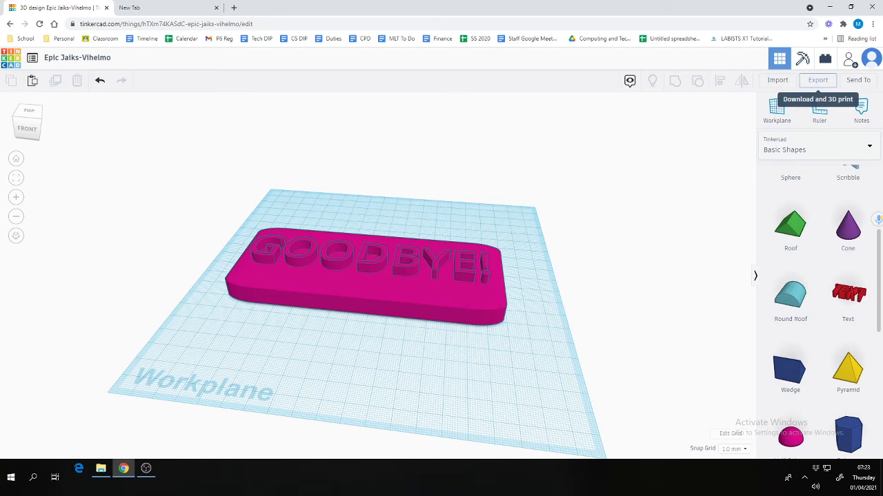
# Download the GOODBYE! nameplate design as a .STL file for 3D printing
pyautogui.click(817, 80)
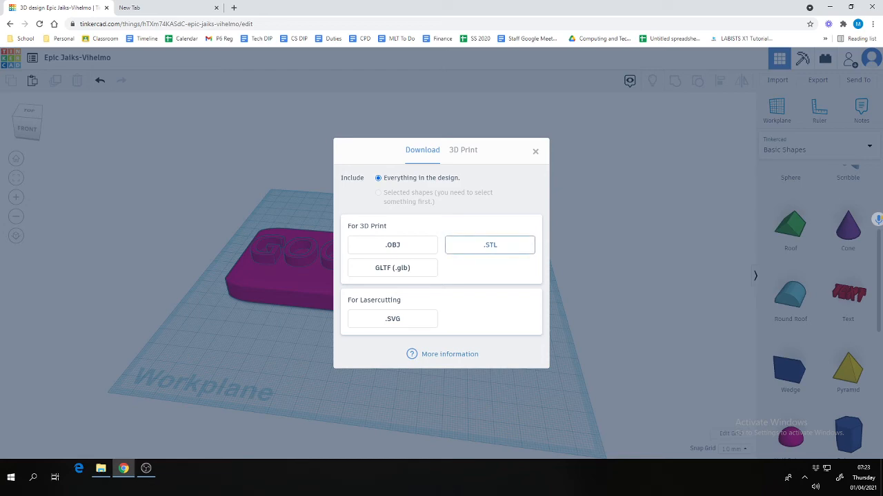
pyautogui.click(489, 245)
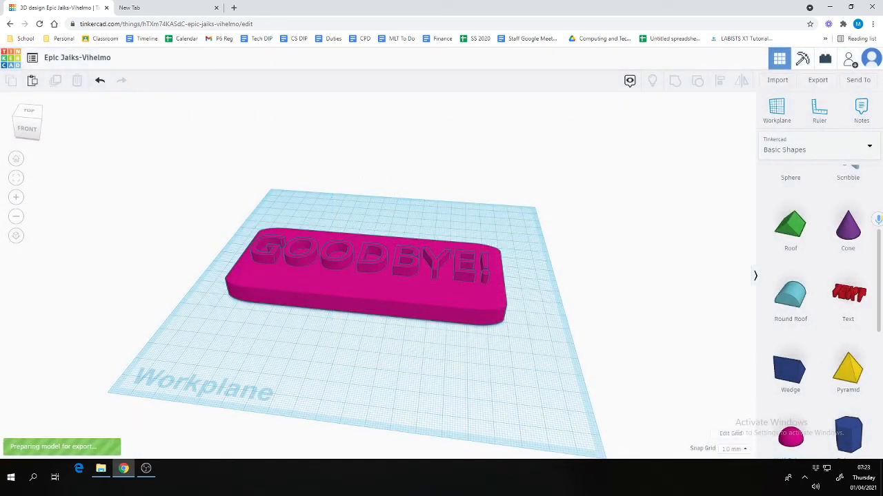